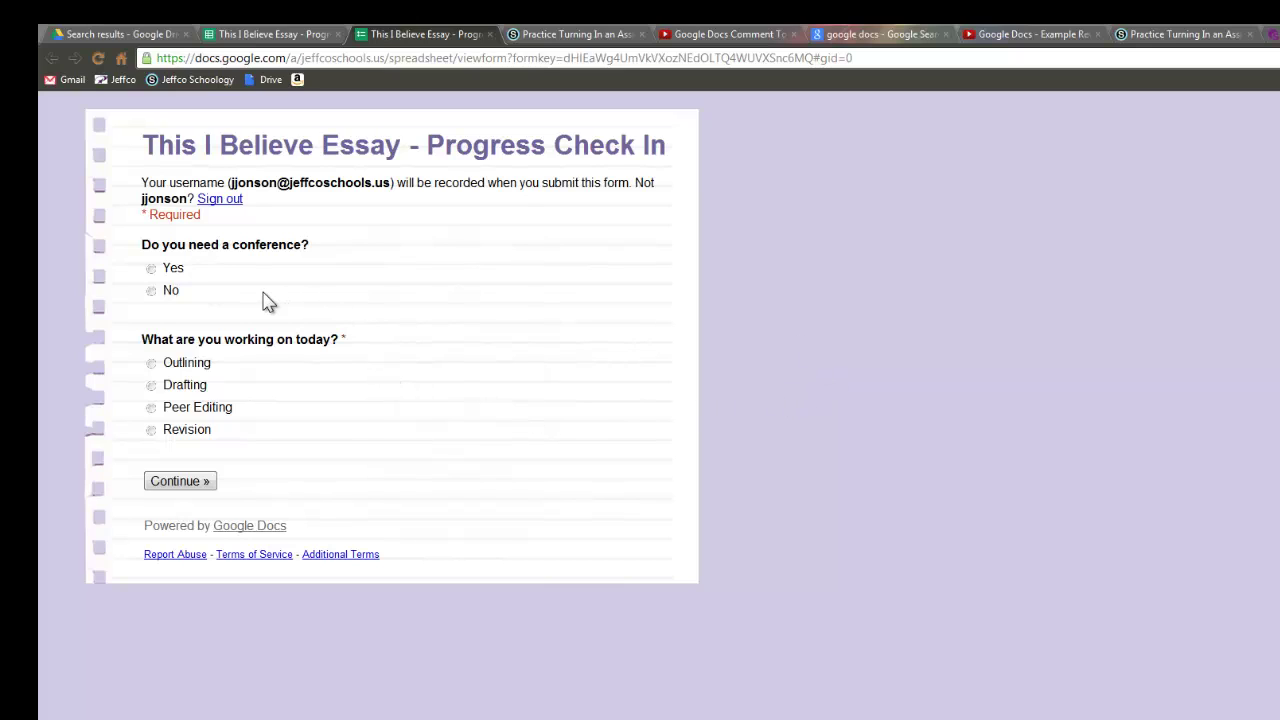
- Answer No to needing a conference, pick Outlining as today's work, and continue
left_click(152, 270)
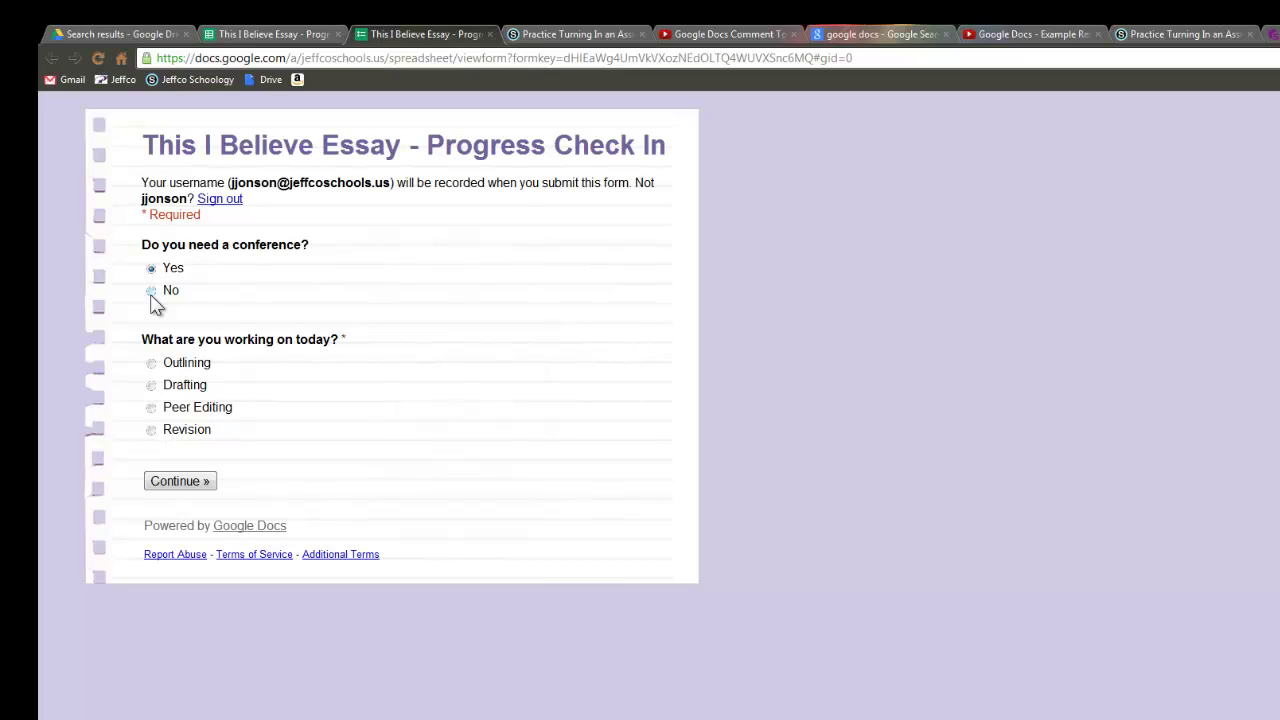
left_click(151, 291)
left_click(151, 363)
left_click(176, 487)
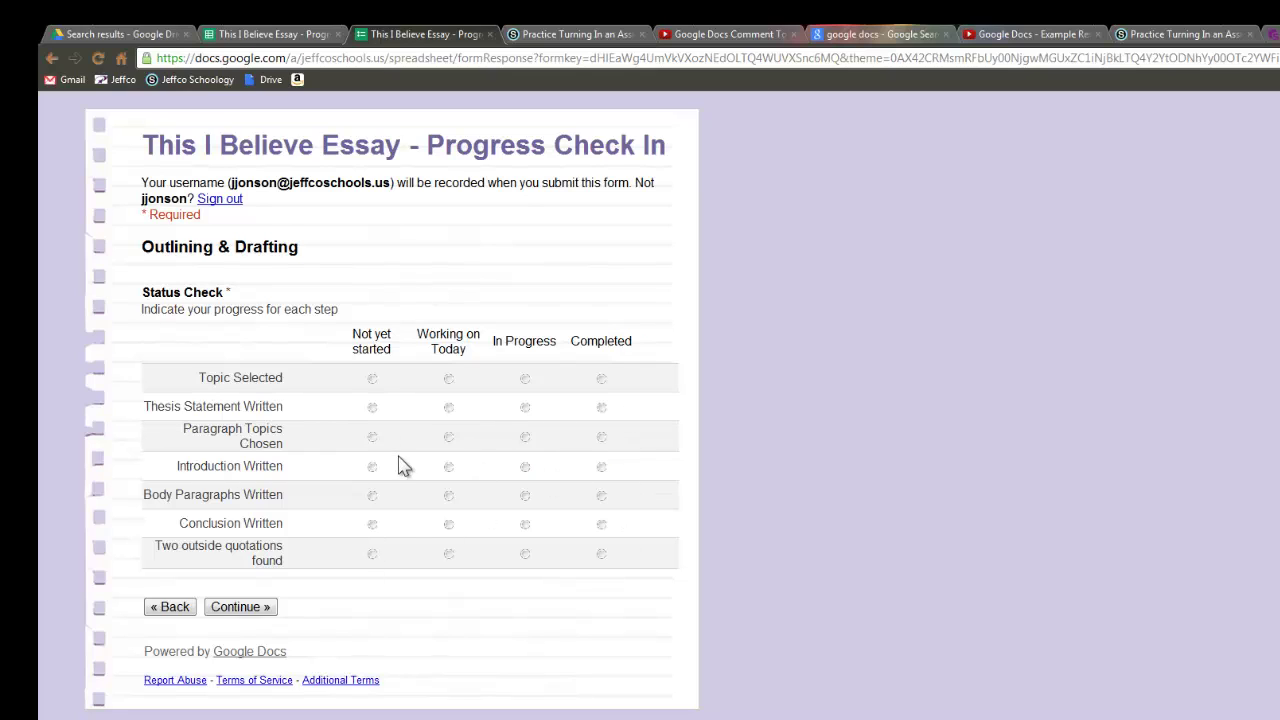
- Return to the first page, pick Peer Editing, and view the Peer Editing Checklist page
left_click(173, 612)
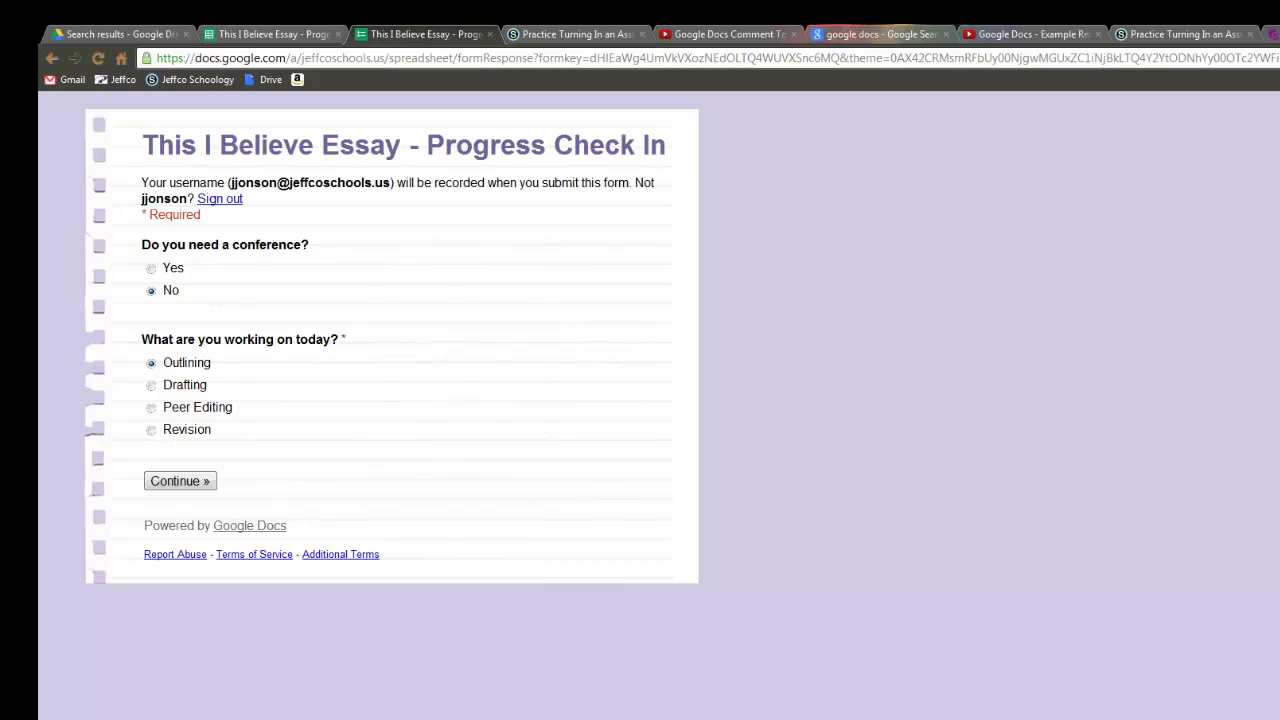
left_click(151, 410)
left_click(180, 482)
scroll(400, 400, "down", 5)
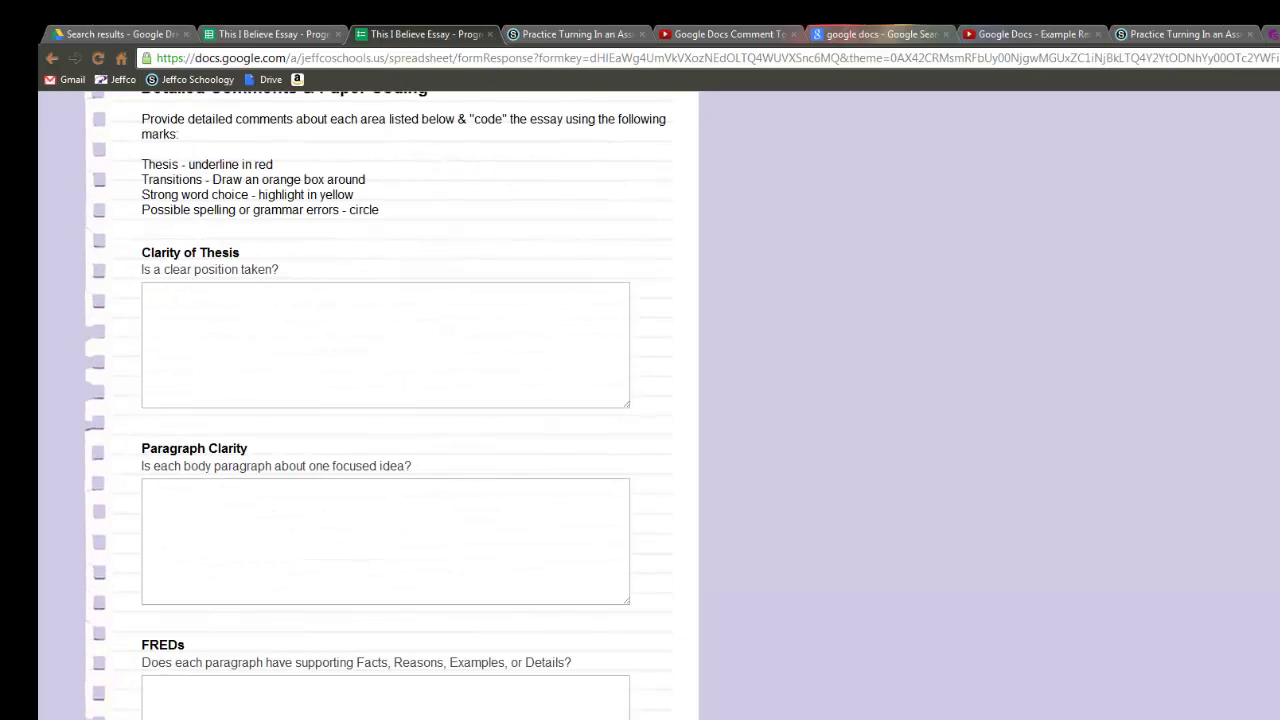
scroll(400, 400, "up", 5)
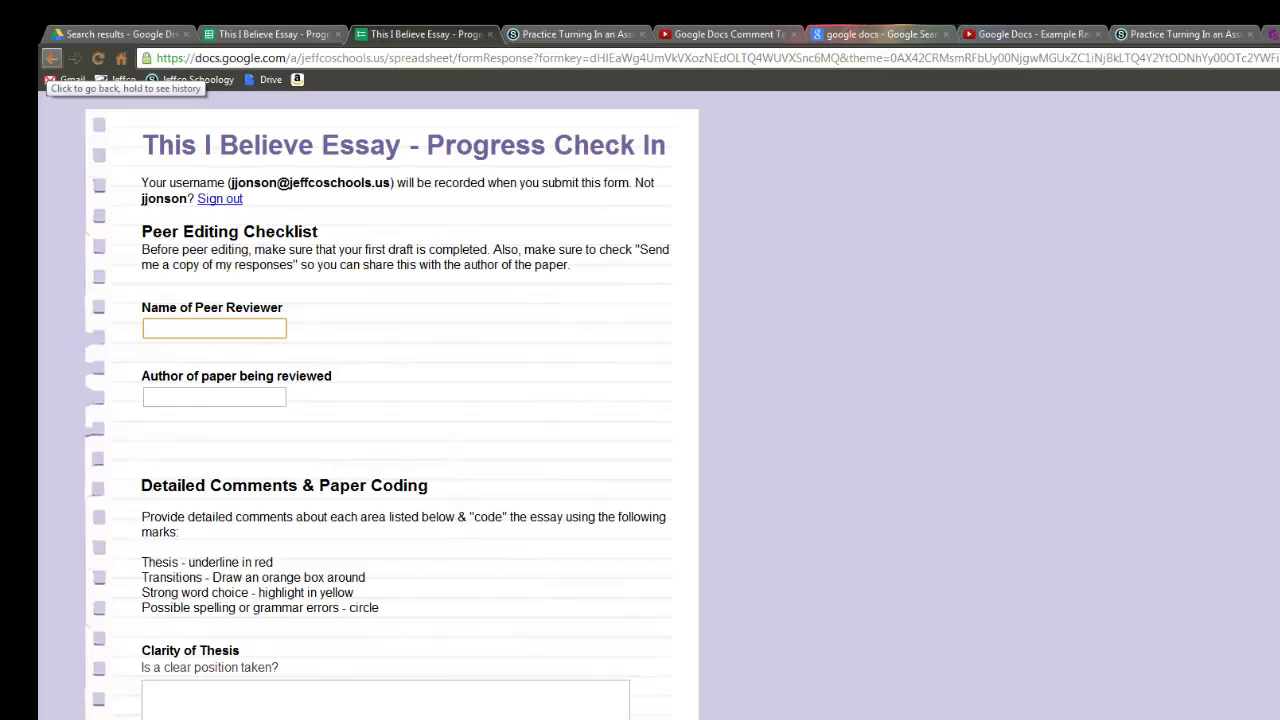
- Go back, pick Revision to view the Revision page, then close the live form tab
left_click(51, 58)
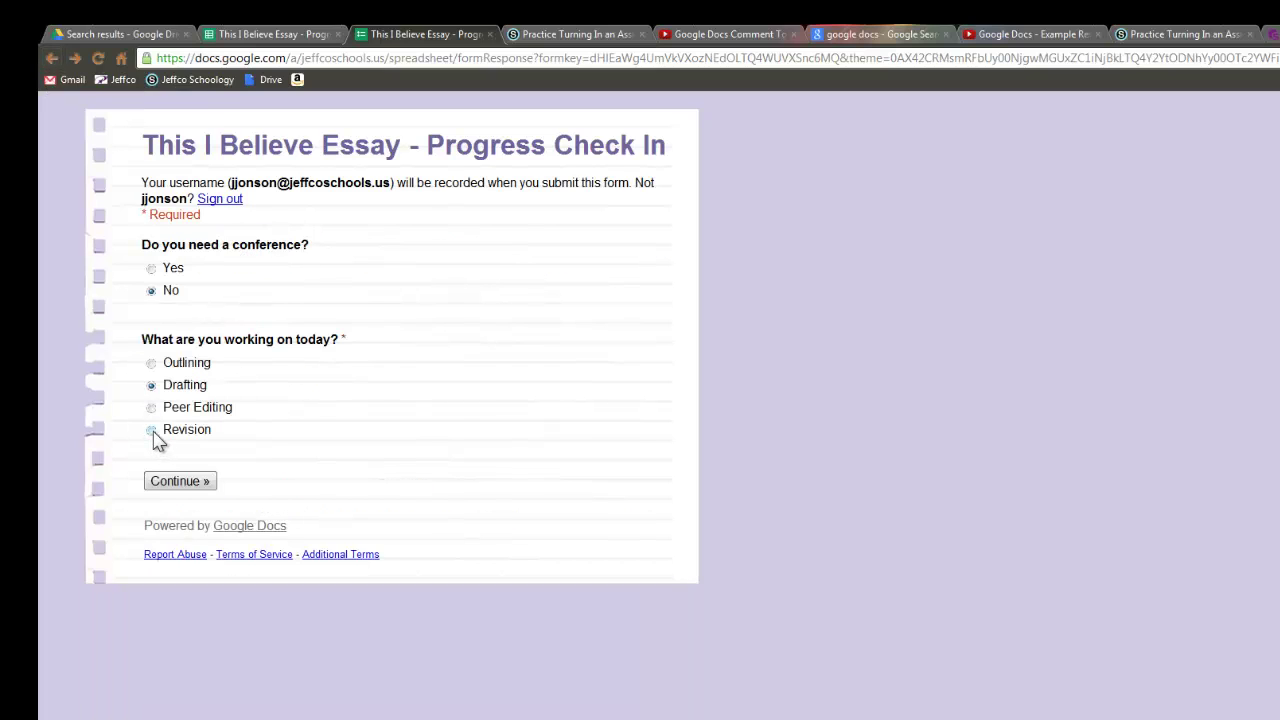
left_click(151, 431)
left_click(174, 481)
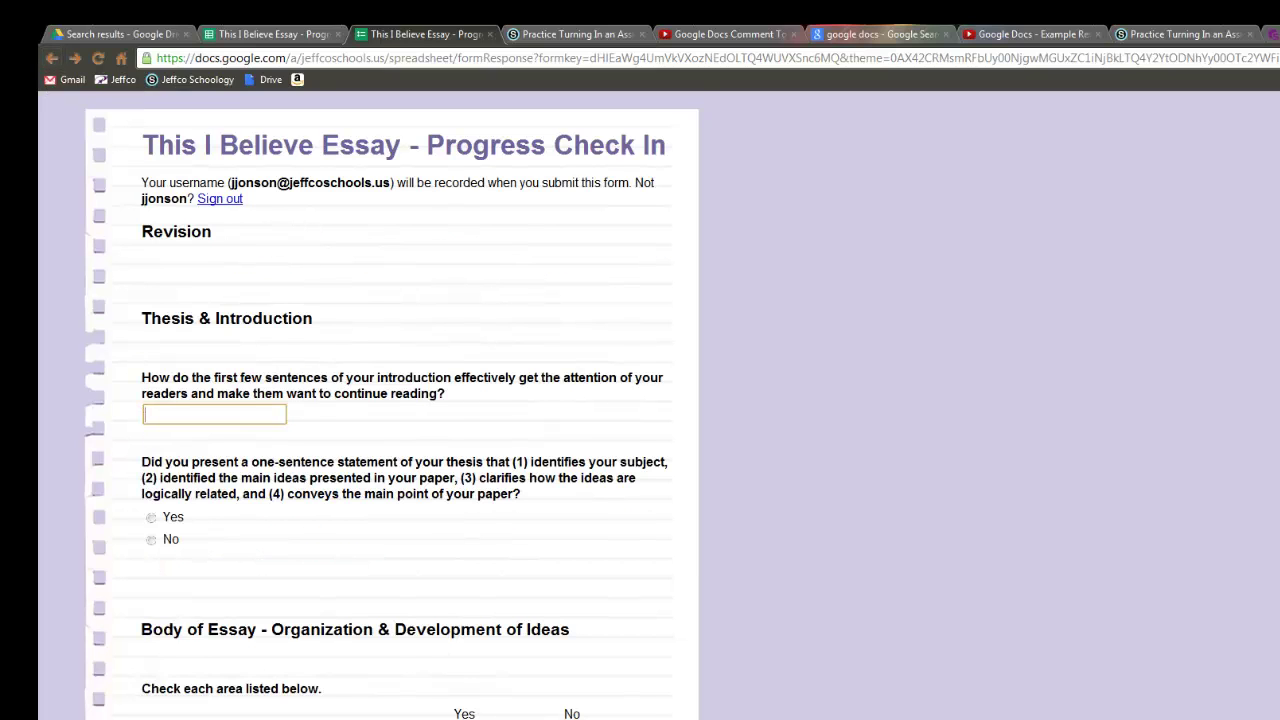
scroll(380, 400, "down", 3)
scroll(380, 400, "up", 3)
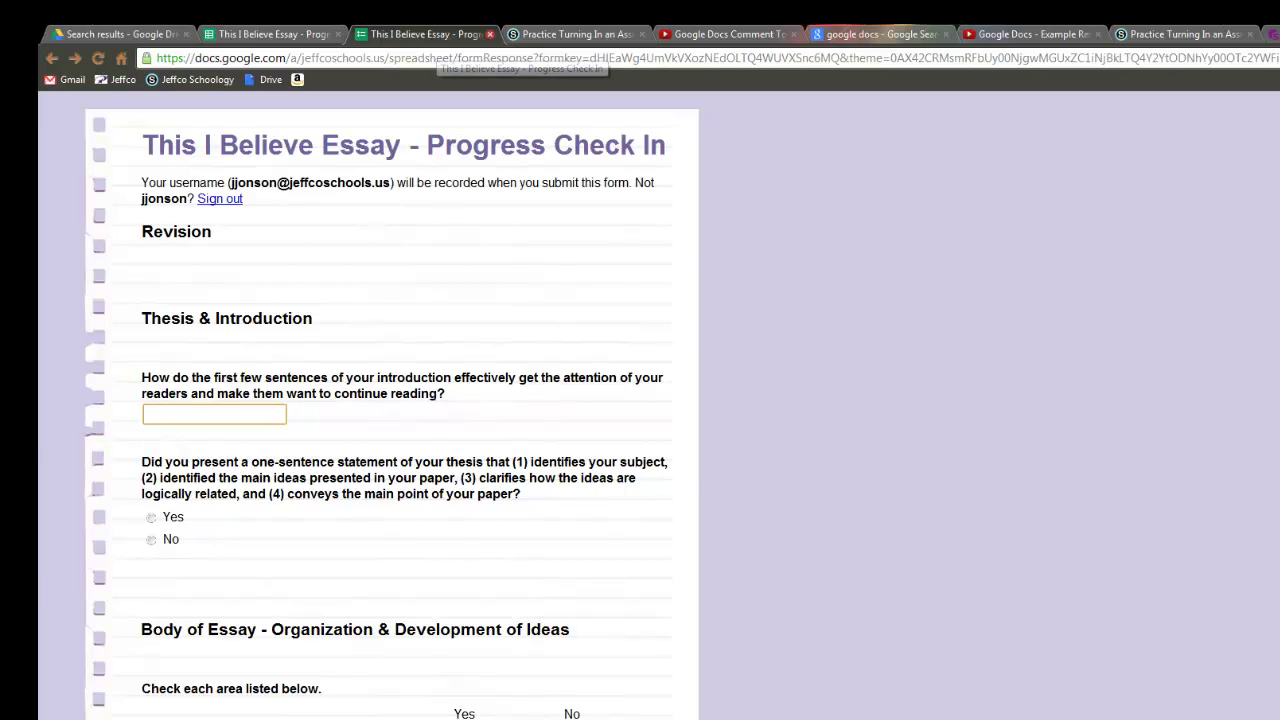
key("ctrl+w")
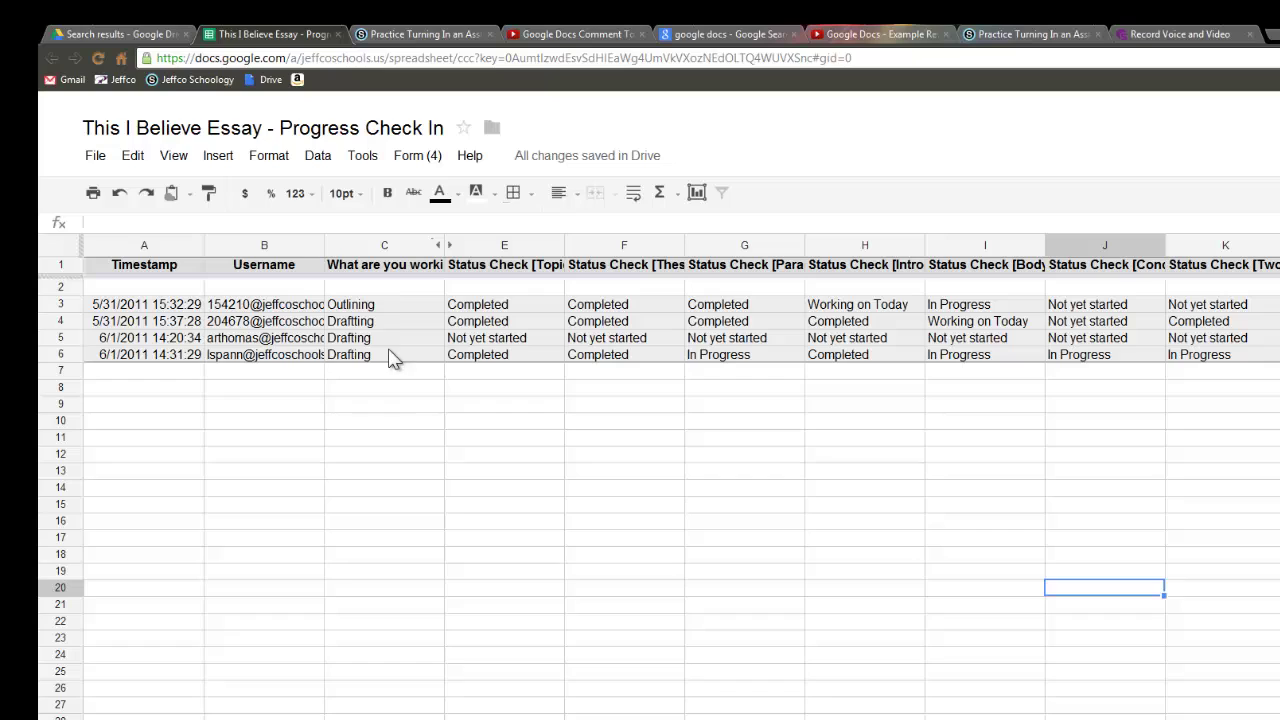
left_click(312, 246)
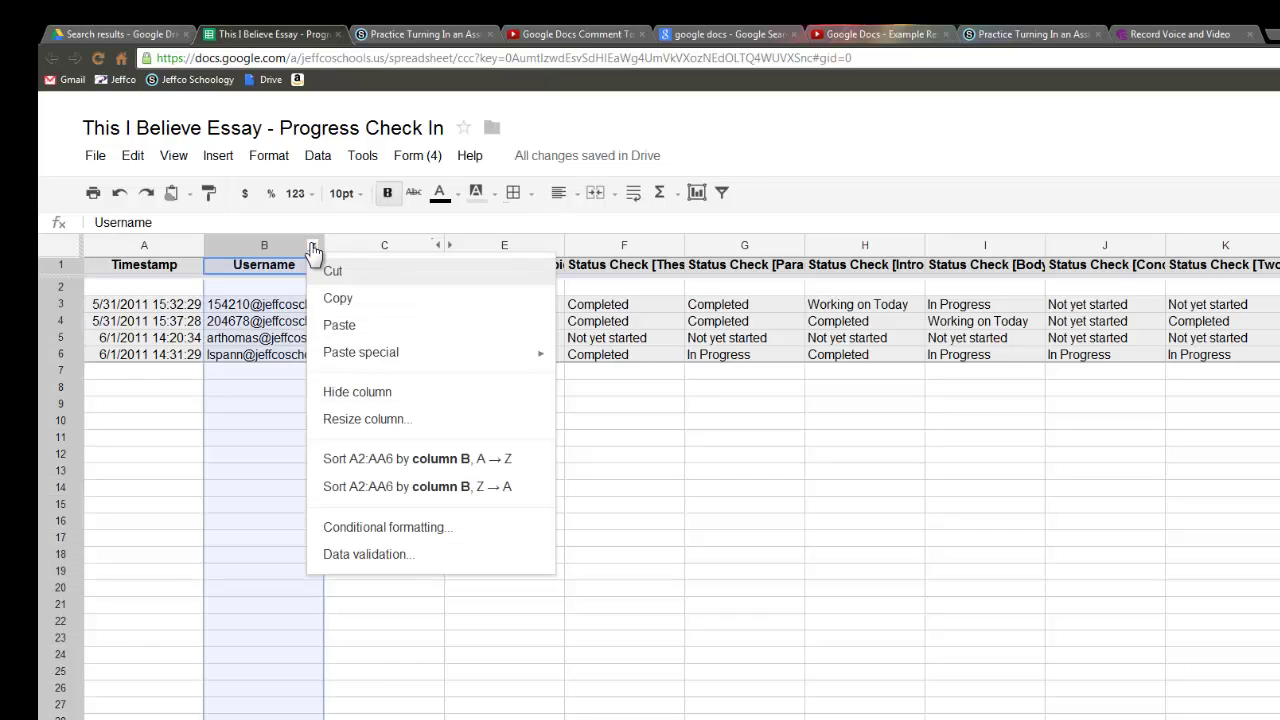
left_click(758, 640)
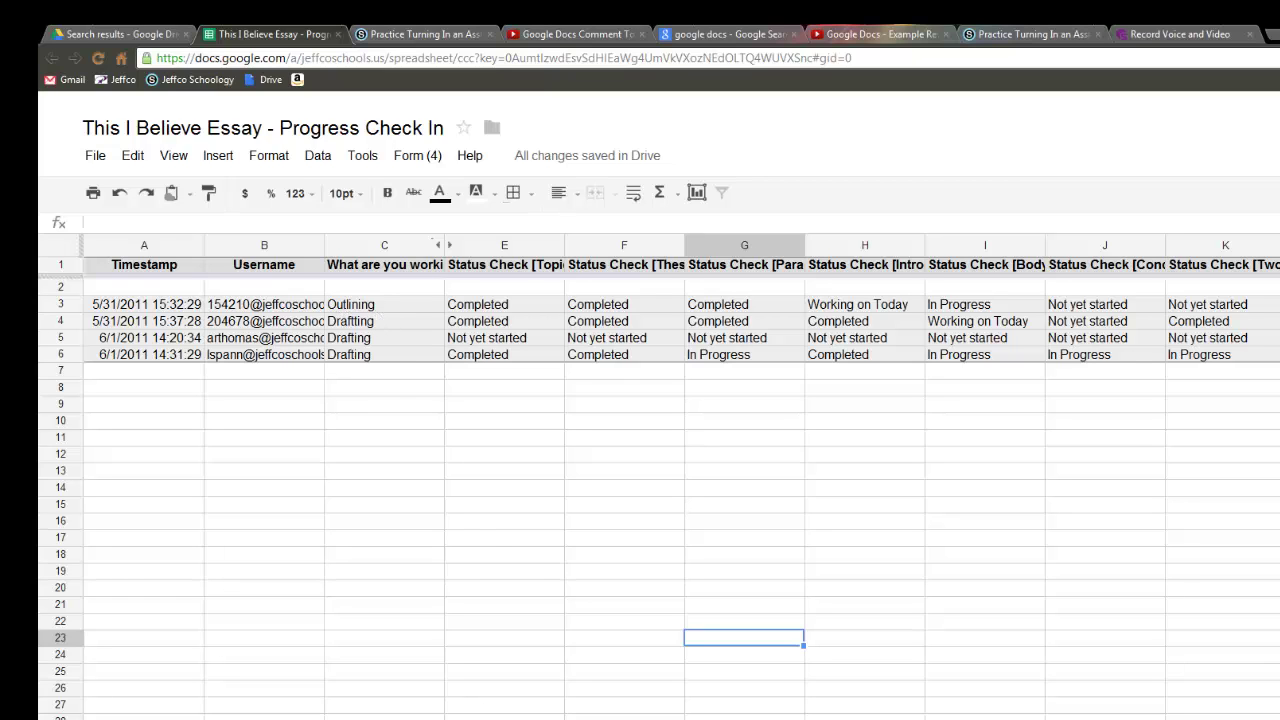
scroll(1141, 418, "right", 5)
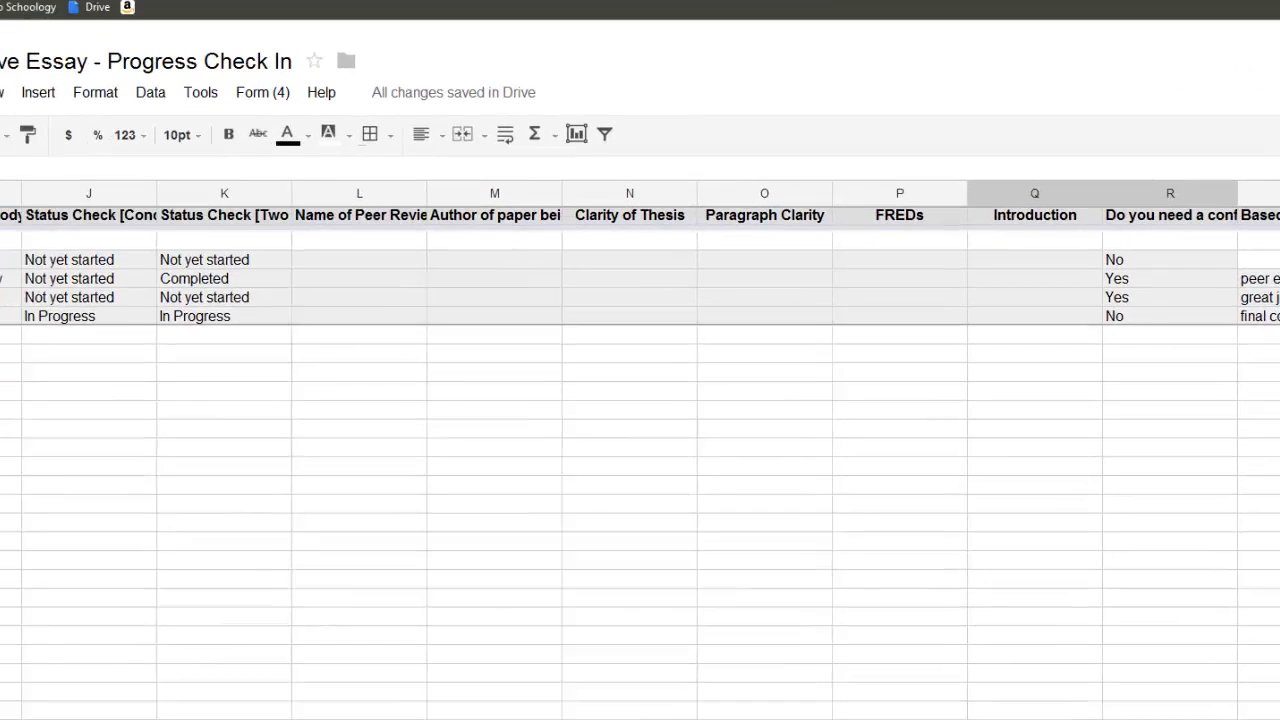
scroll(640, 430, "right", 5)
scroll(640, 430, "left", 9)
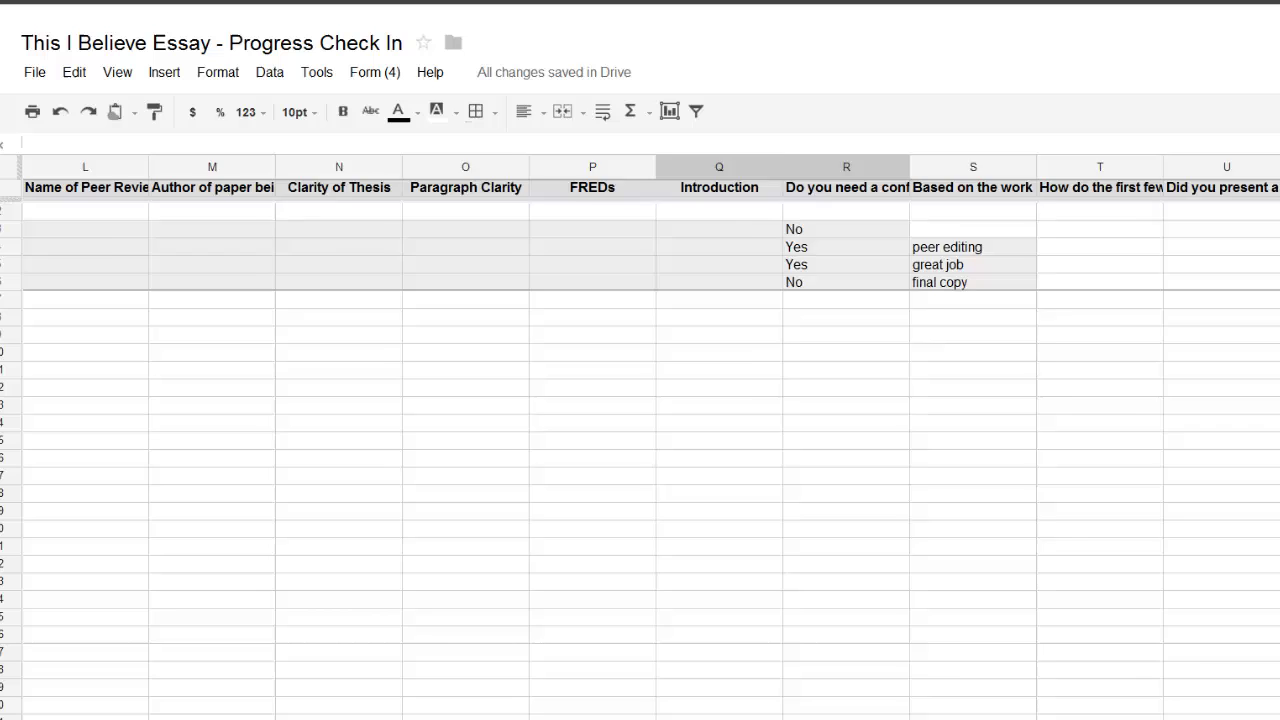
scroll(640, 430, "left", 1)
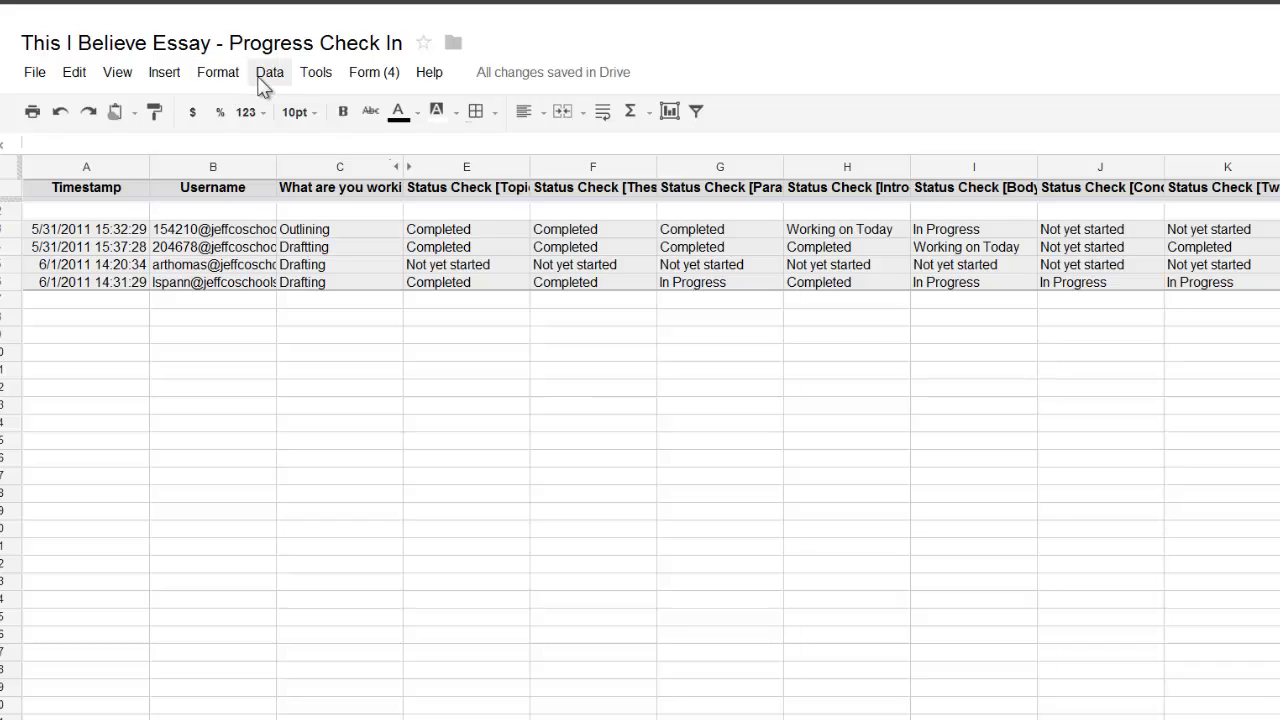
- Open the Progress Check In form in the editor and preview the addable item types
left_click(374, 74)
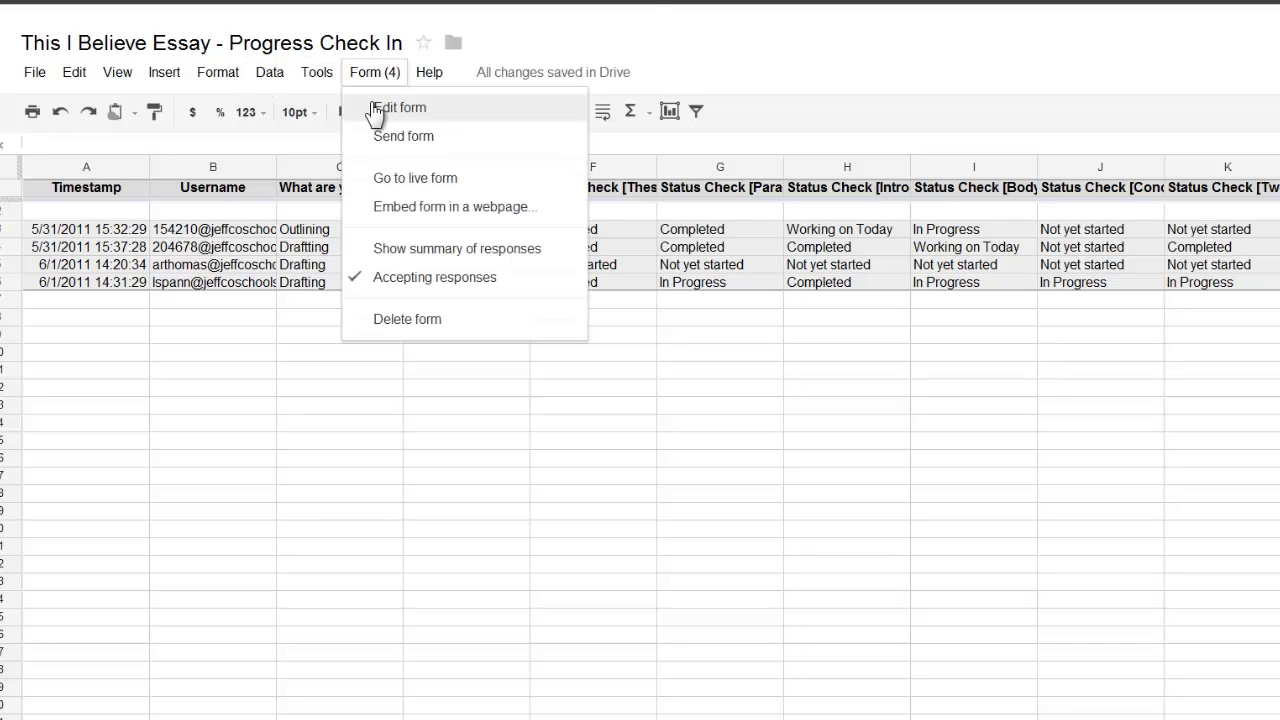
left_click(378, 108)
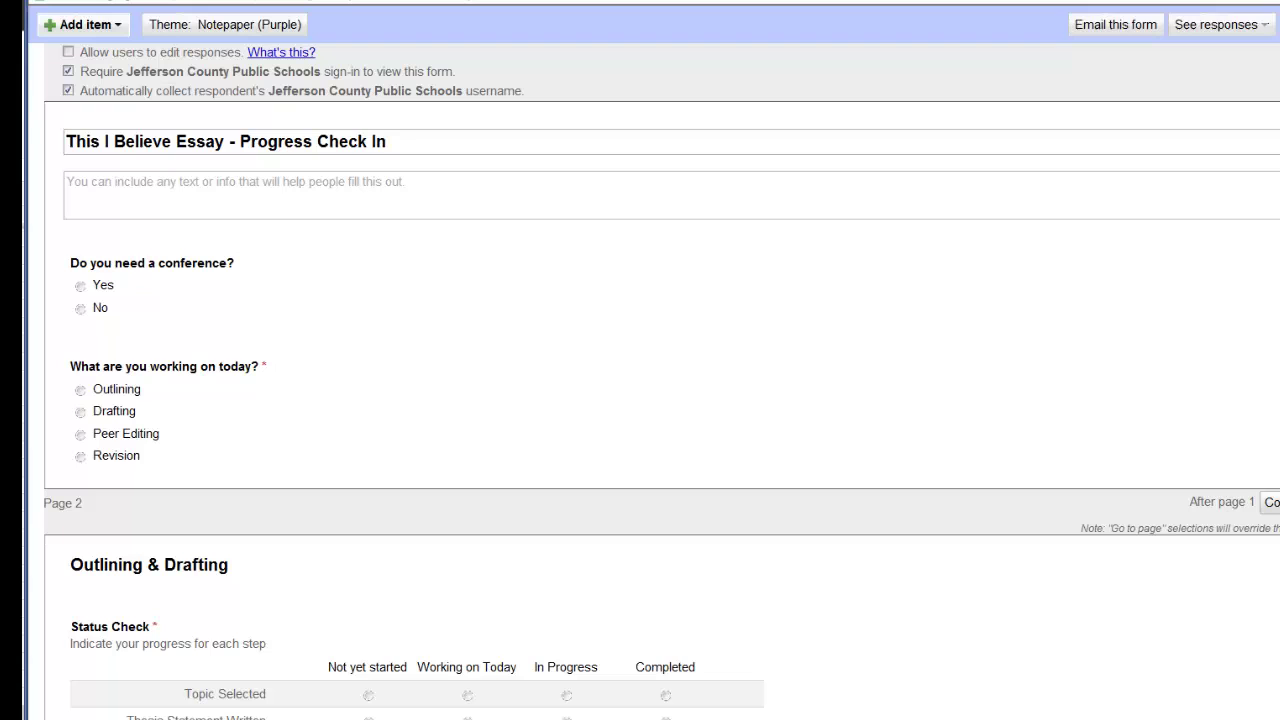
left_click(83, 24)
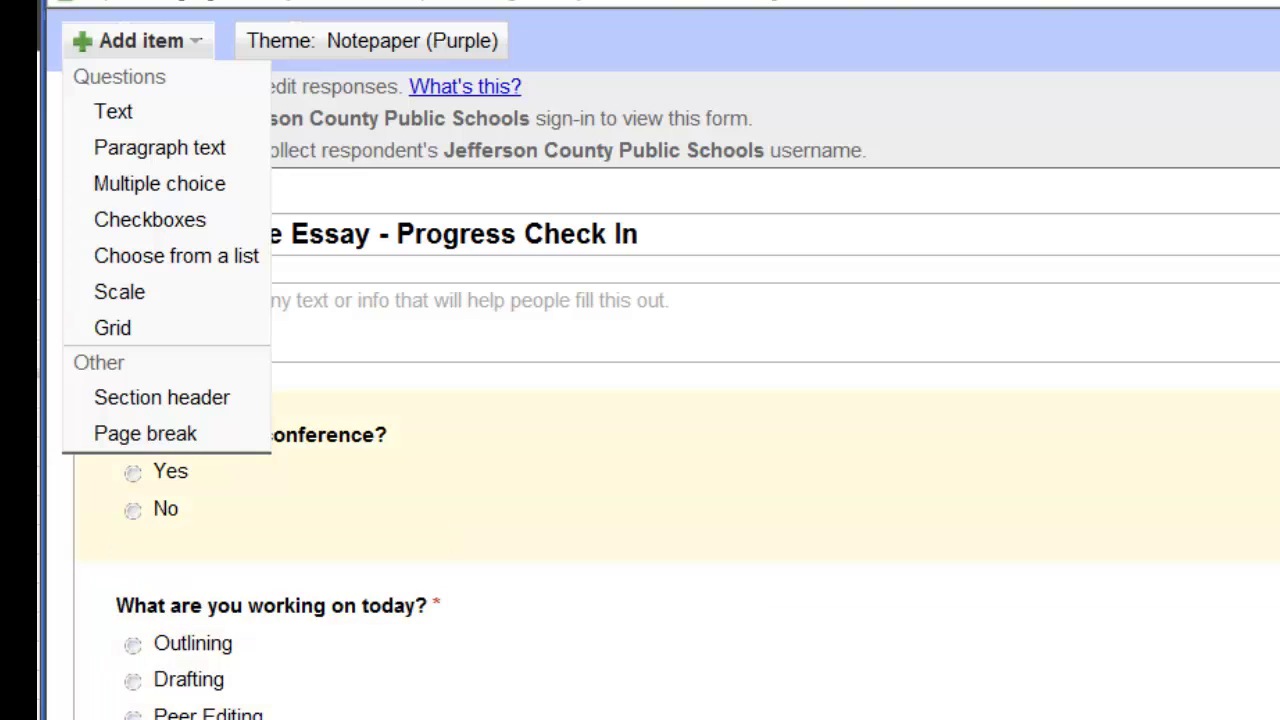
key("Escape")
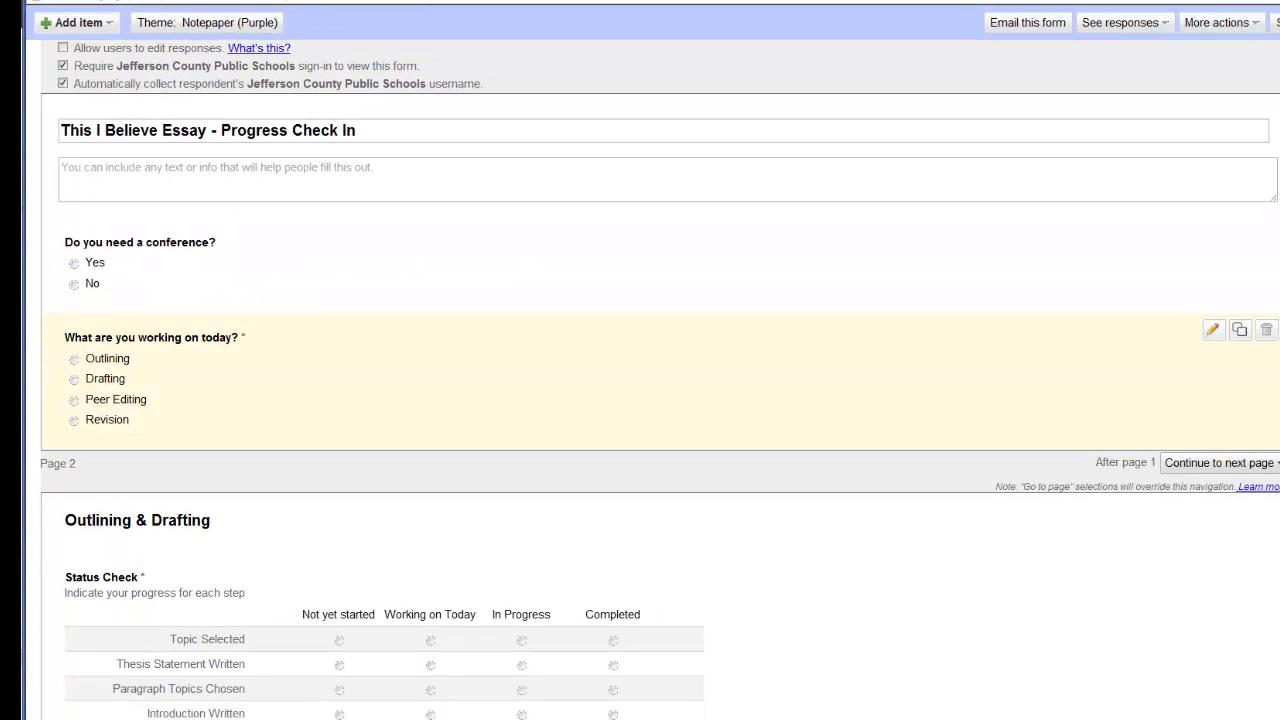
- Scroll through the editor's pages from the first questions down to Next Steps
scroll(640, 380, "down", 4)
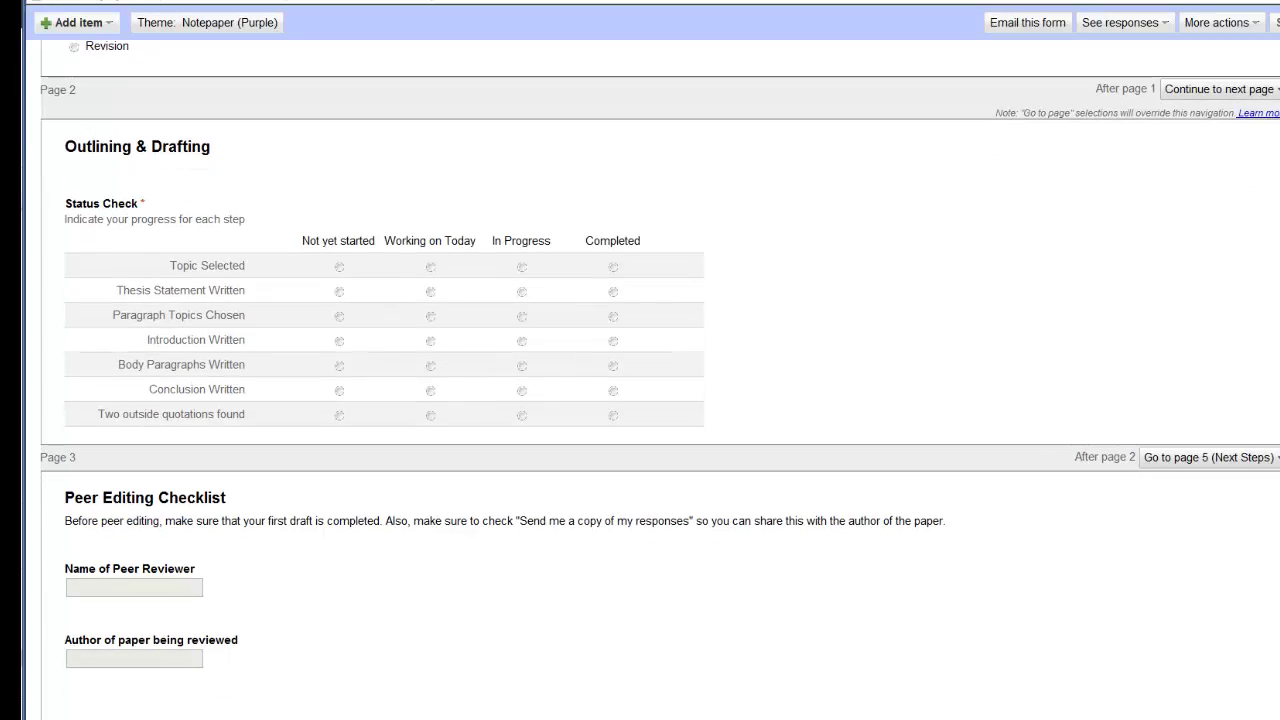
scroll(640, 380, "down", 10)
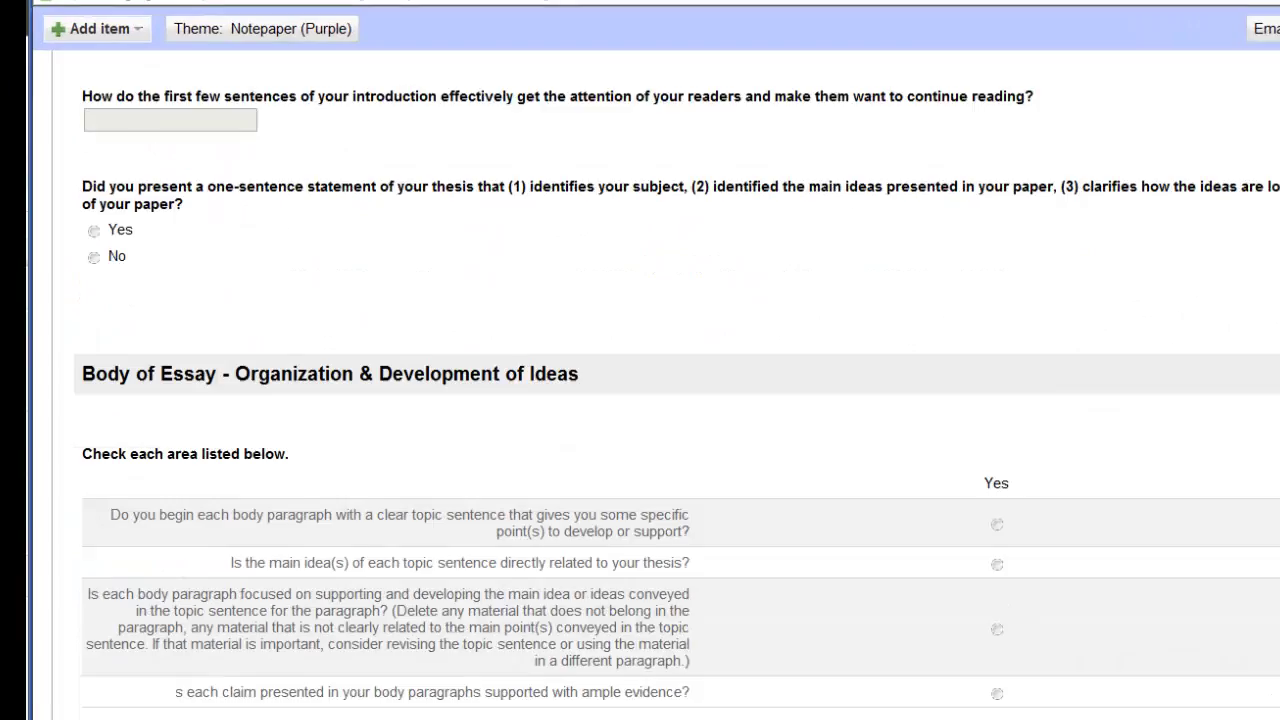
scroll(640, 380, "down", 4)
scroll(640, 380, "up", 3)
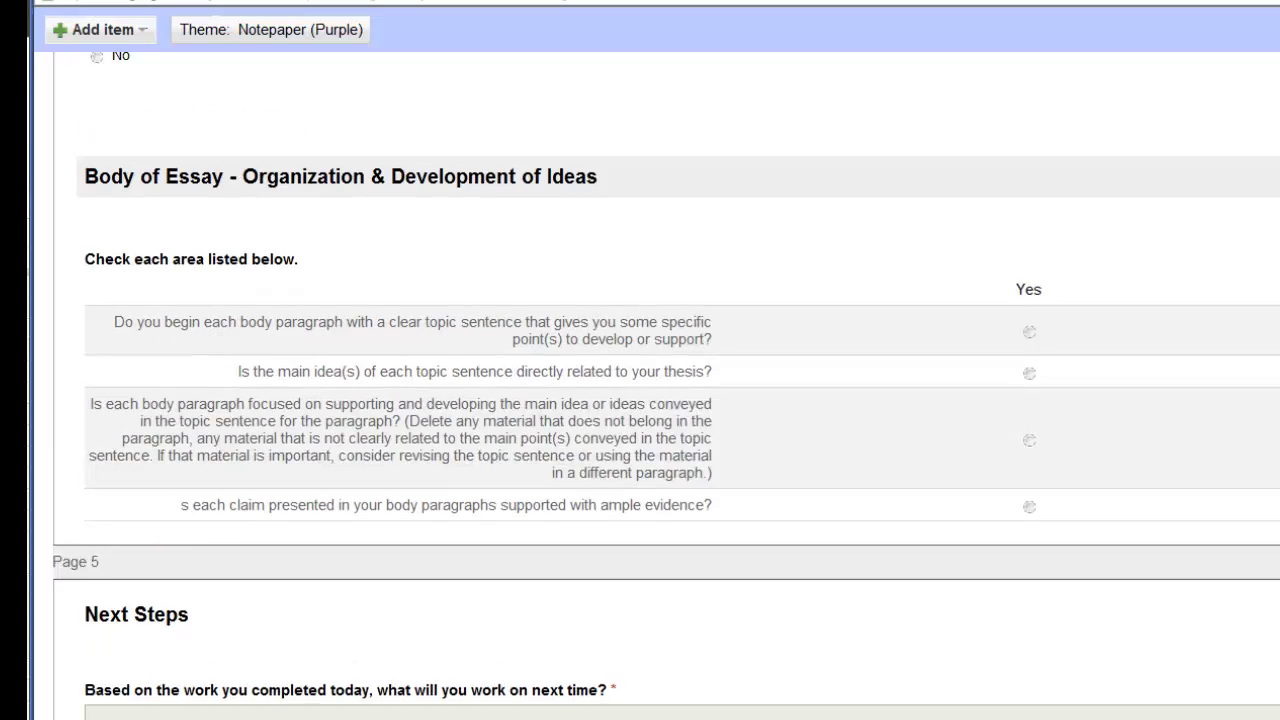
scroll(640, 380, "up", 15)
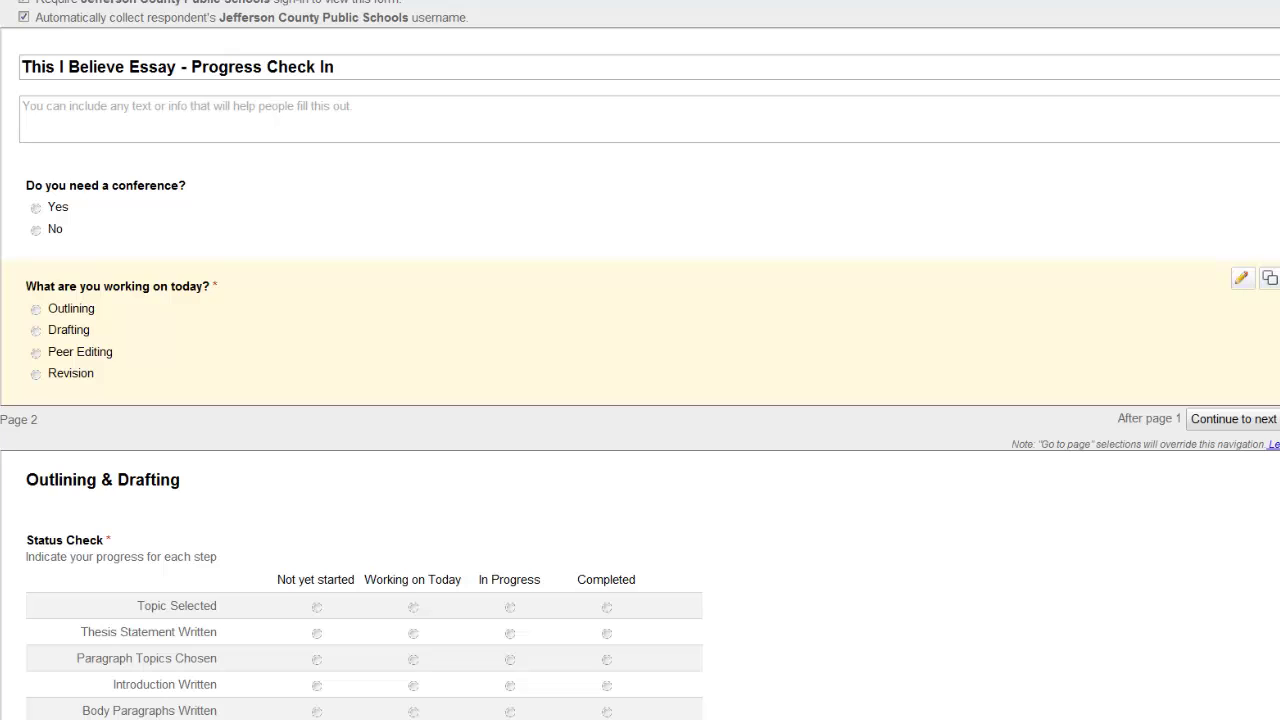
left_click(1241, 278)
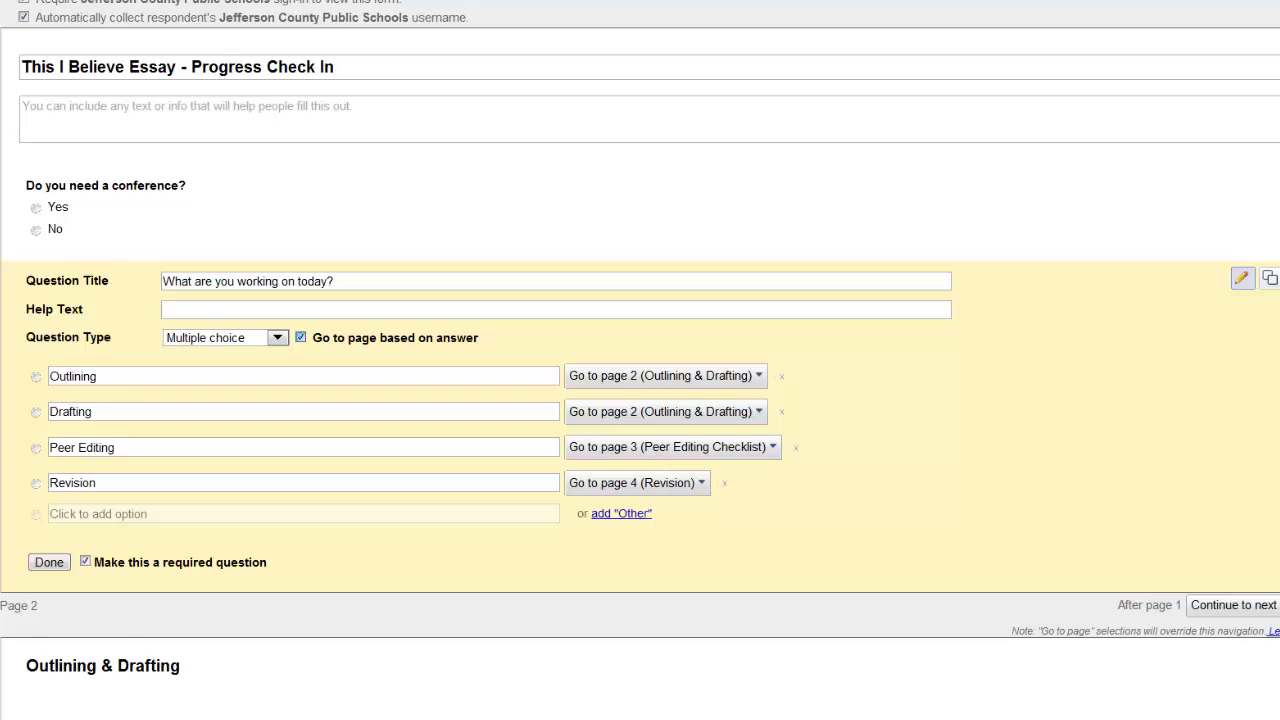
left_click(300, 337)
left_click(300, 337)
left_click(757, 378)
key("Down")
key("Down")
key("Down")
key("Down")
key("Up")
key("Up")
key("Up")
key("Up")
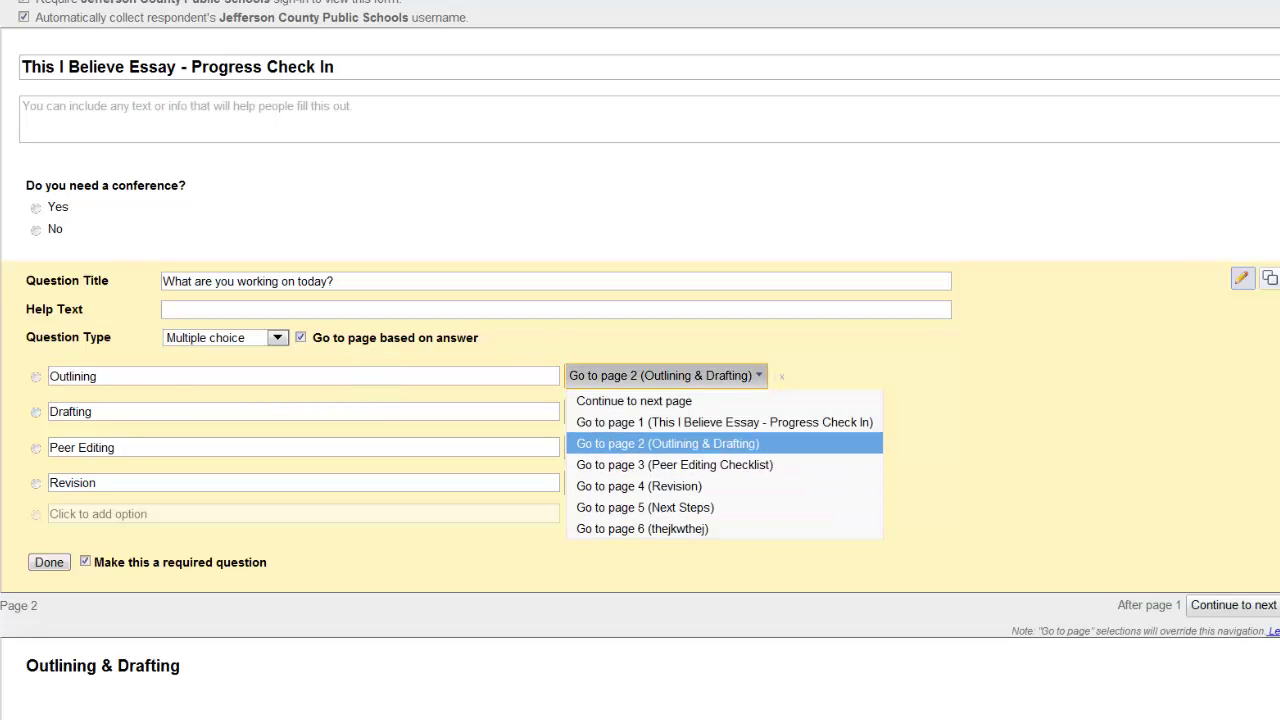
key("Return")
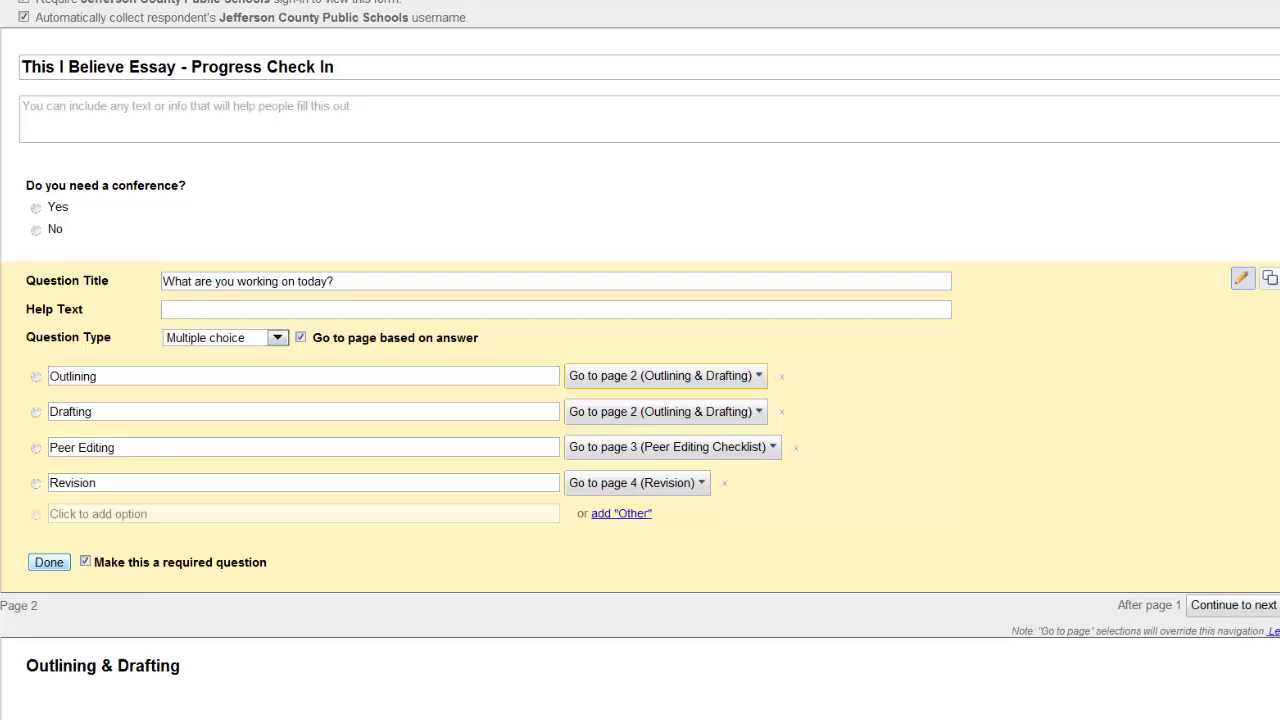
left_click(49, 562)
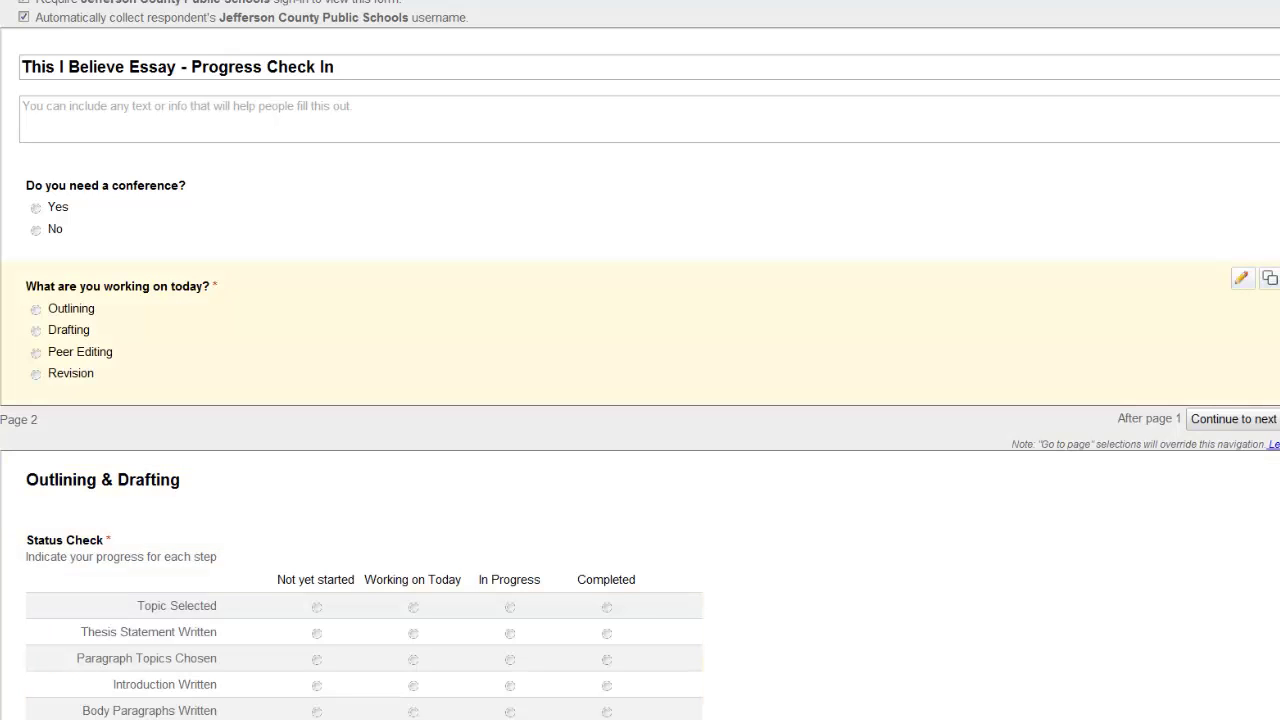